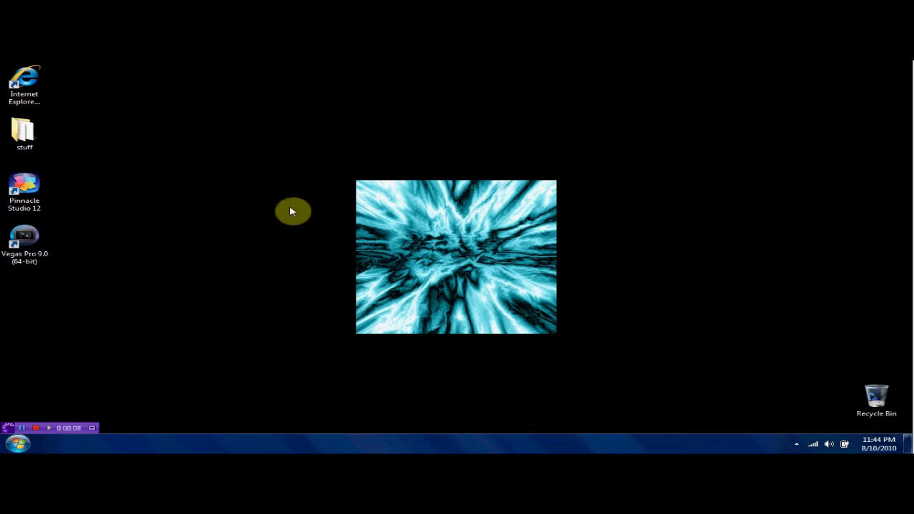
# Launch Internet Explorer from the desktop so it loads the Google home page
pyautogui.click(41, 86)
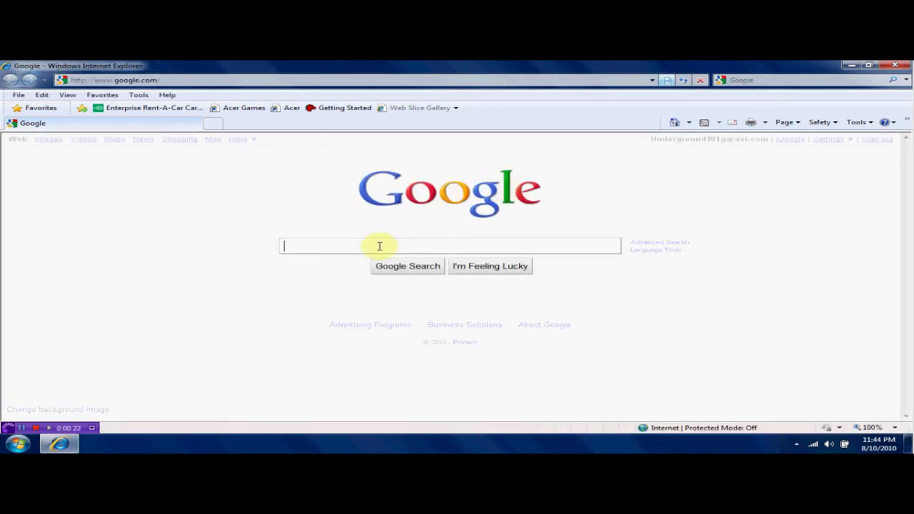
# Search Google for 'runelo' and open the suggested RuneLocus site
pyautogui.write('runelo')
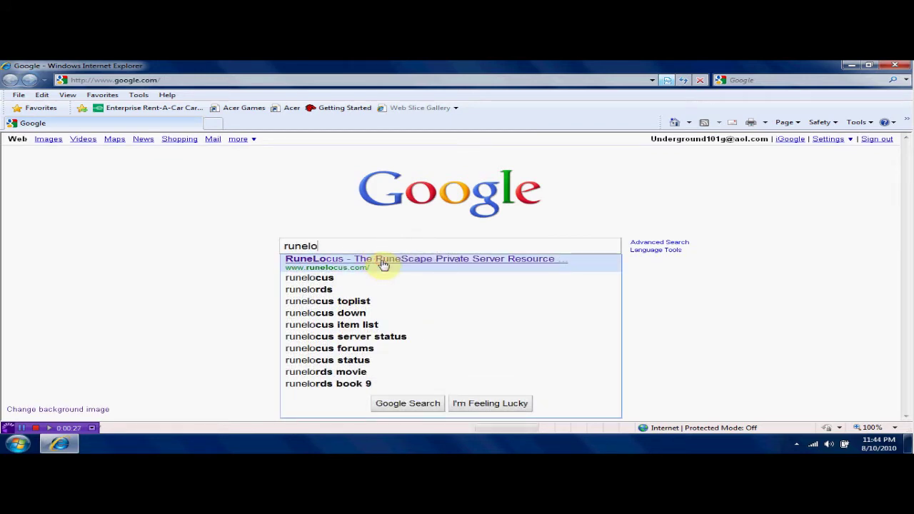
pyautogui.click(384, 262)
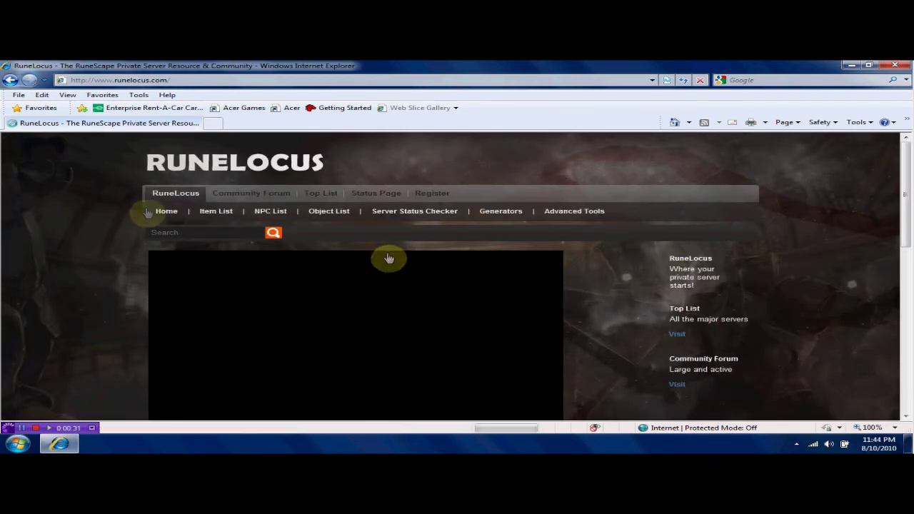
# Show the RuneLocus private server Top List and scroll down to find Near Reality
pyautogui.click(324, 201)
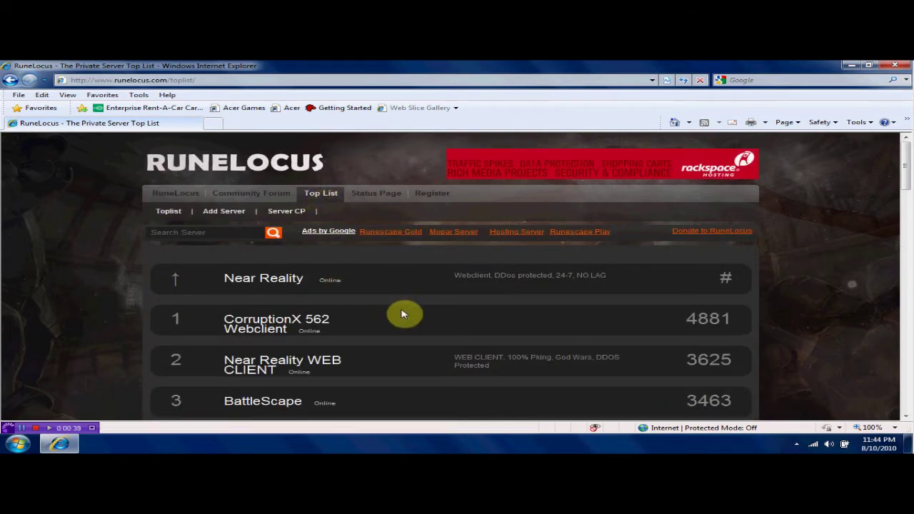
pyautogui.scroll(-1, 414, 318)
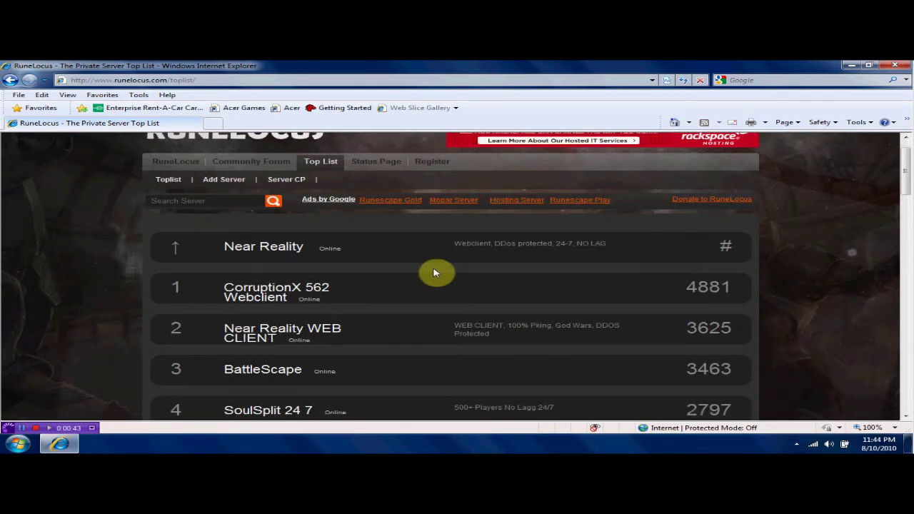
pyautogui.scroll(-1, 336, 260)
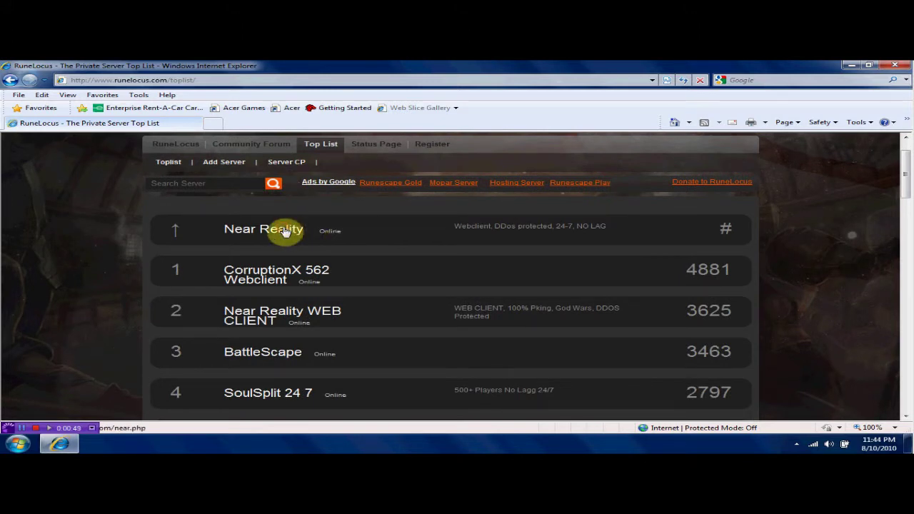
# Open the Near Reality website and skip its vote page to reach the forums
pyautogui.click(284, 231)
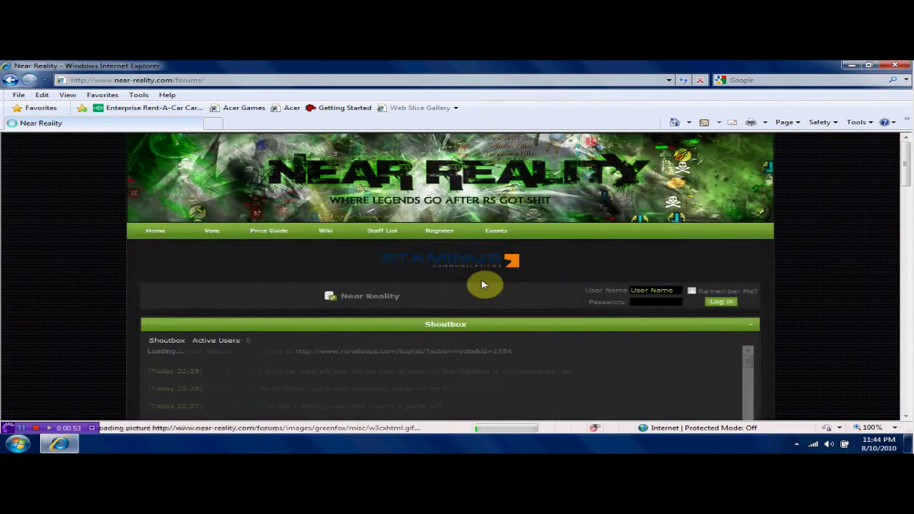
pyautogui.scroll(-2, 286, 308)
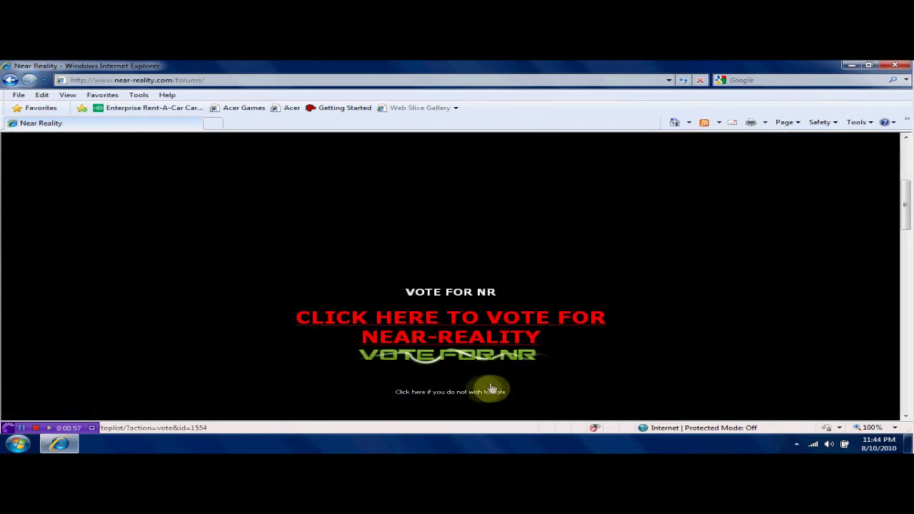
pyautogui.click(480, 395)
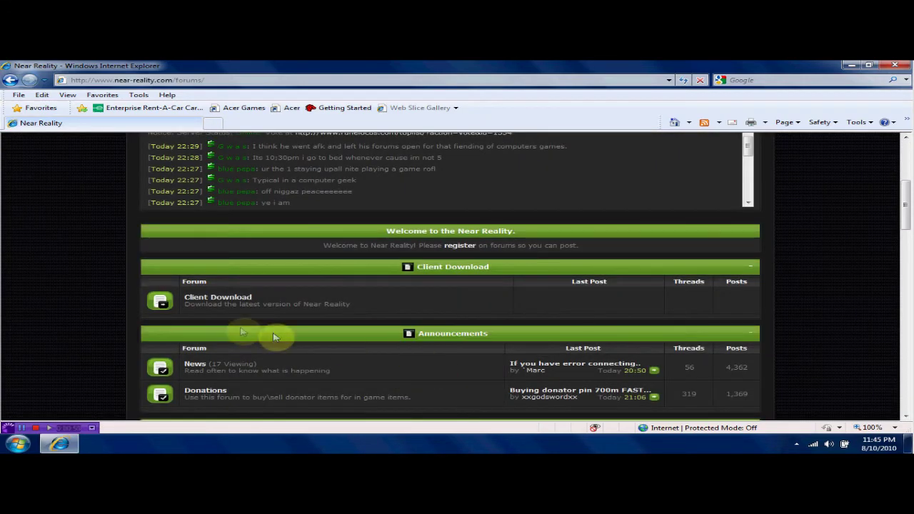
# Open Client Download and skip voting again to reach the Download Links (9.2) thread
pyautogui.click(230, 223)
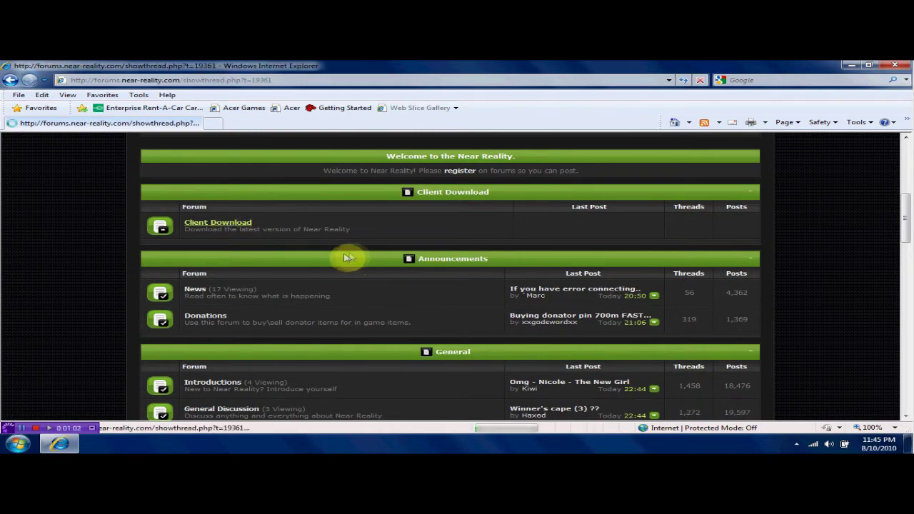
pyautogui.scroll(-3, 296, 286)
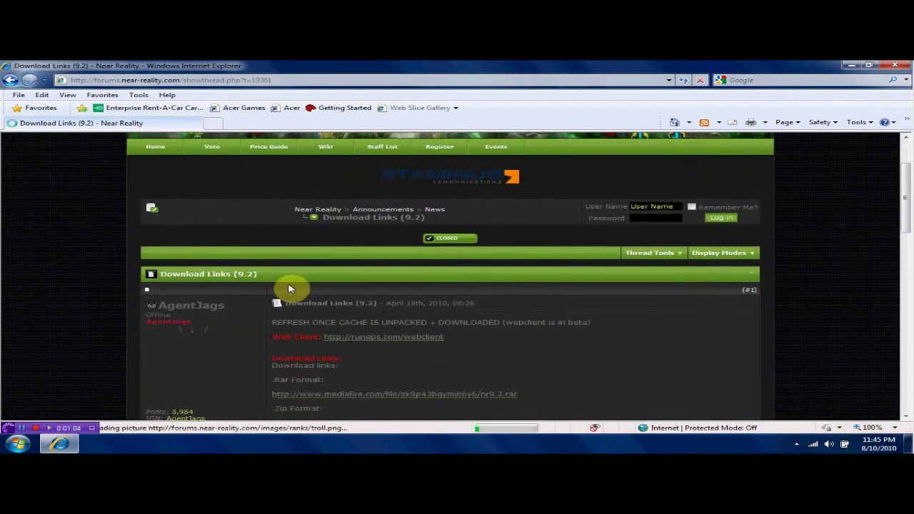
pyautogui.scroll(-2, 429, 304)
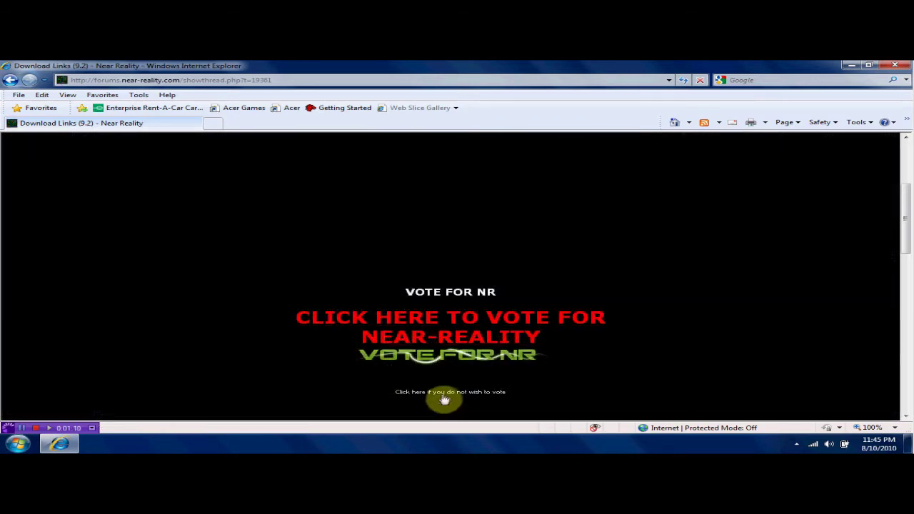
pyautogui.click(445, 397)
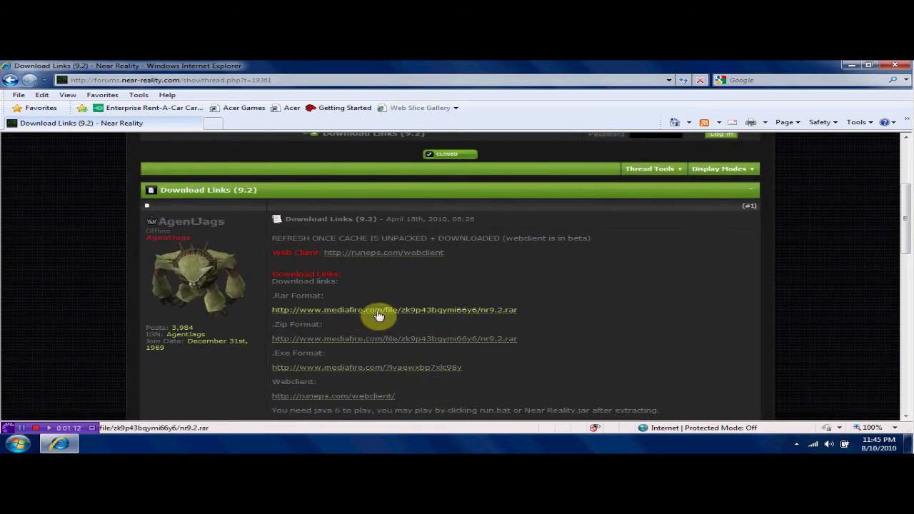
# Follow the .rar MediaFire link, maximize its window, and start downloading nr9.2.rar (23.43 MB)
pyautogui.click(417, 312)
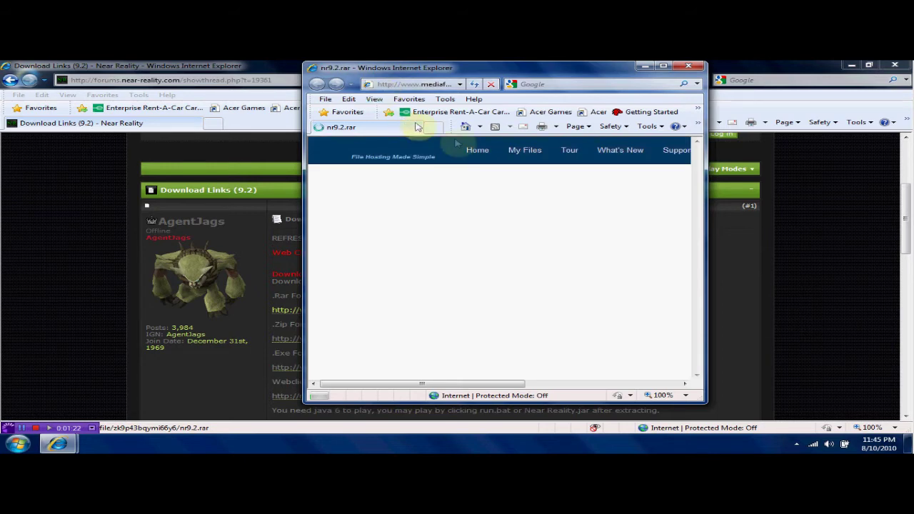
pyautogui.click(663, 67)
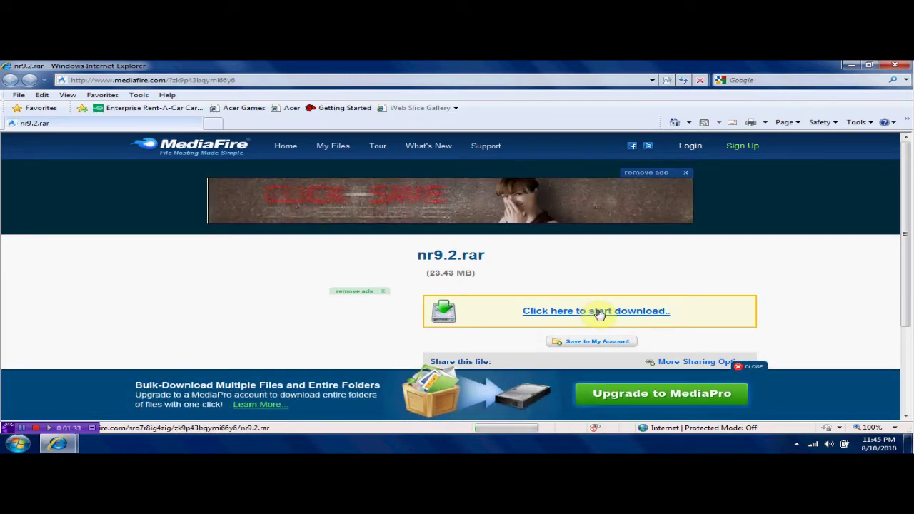
pyautogui.click(598, 312)
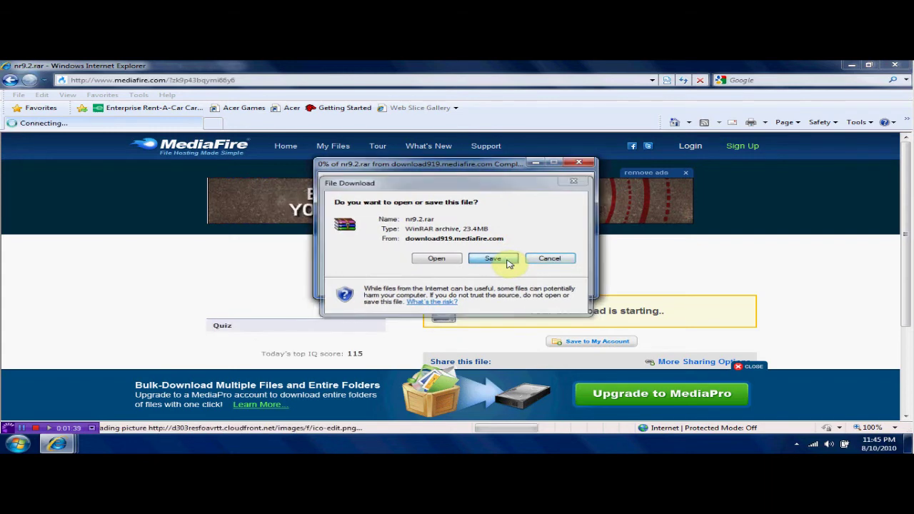
# Save nr9.2.rar to the Desktop and let the download run
pyautogui.click(515, 261)
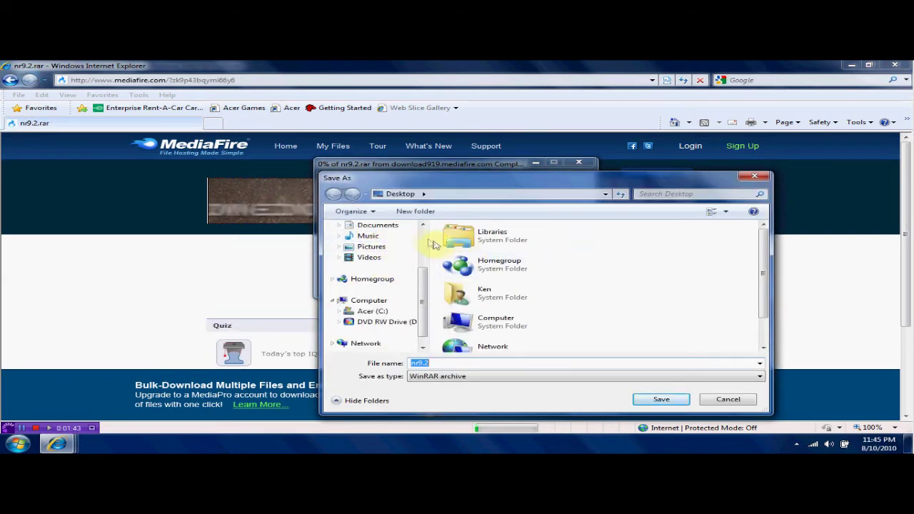
pyautogui.scroll(2, 425, 242)
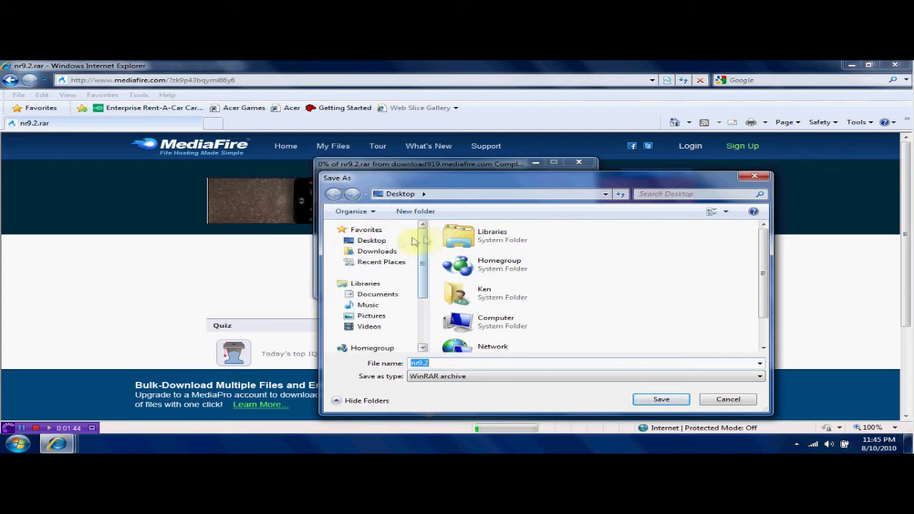
pyautogui.click(373, 242)
pyautogui.click(600, 376)
pyautogui.click(662, 401)
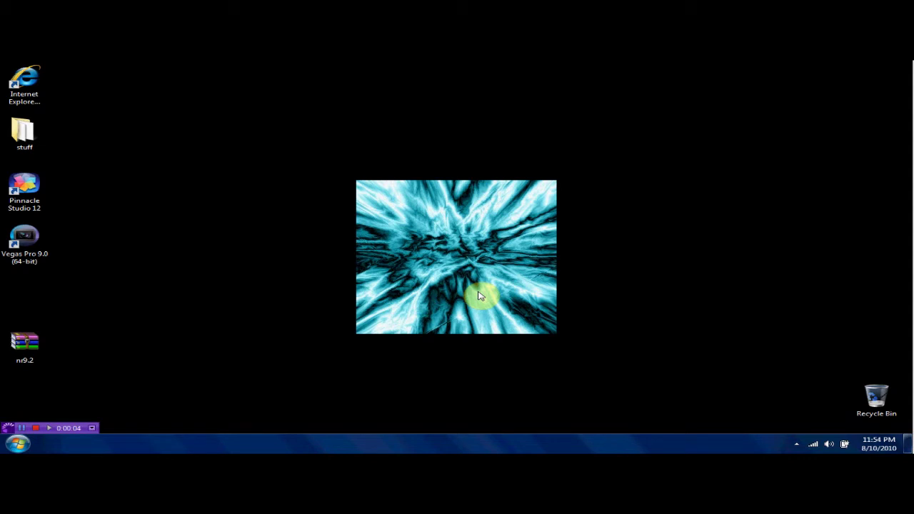
# Extract the nr9.2 archive with WinRAR's Extract files..., accepting the default nr9.2 destination
pyautogui.rightClick(33, 344)
pyautogui.click(103, 163)
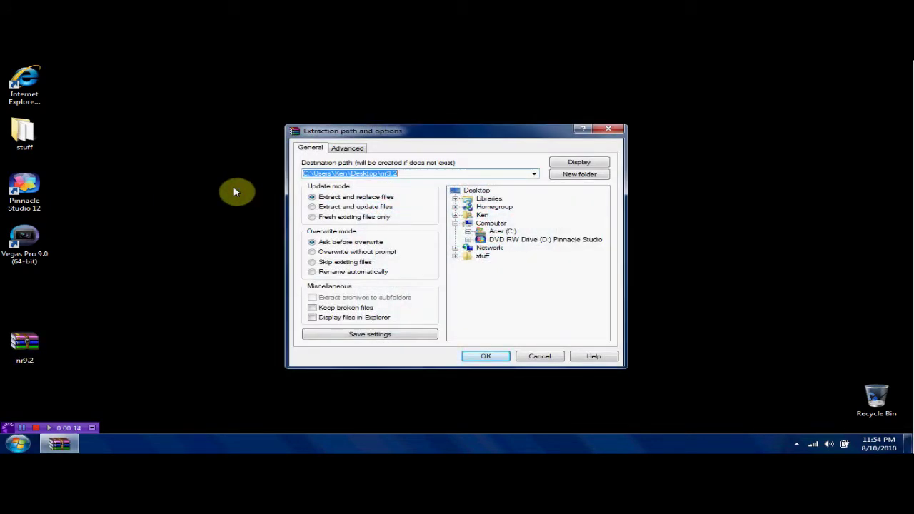
pyautogui.click(486, 356)
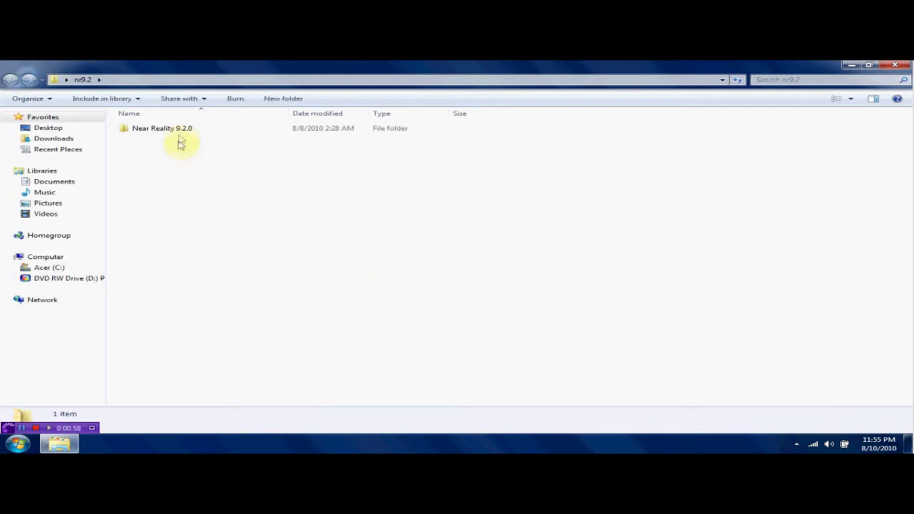
# Open the Near Reality 9.2.0 folder and run its Run batch file
pyautogui.doubleClick(180, 132)
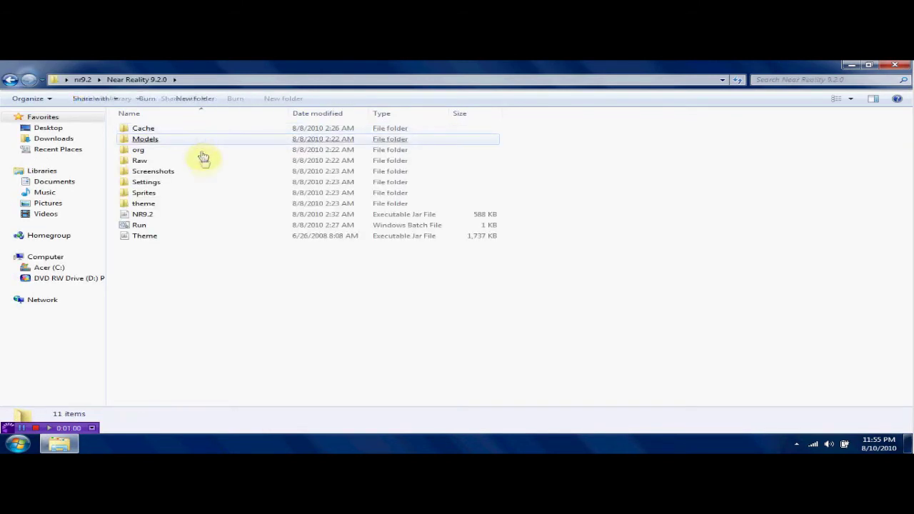
pyautogui.click(190, 226)
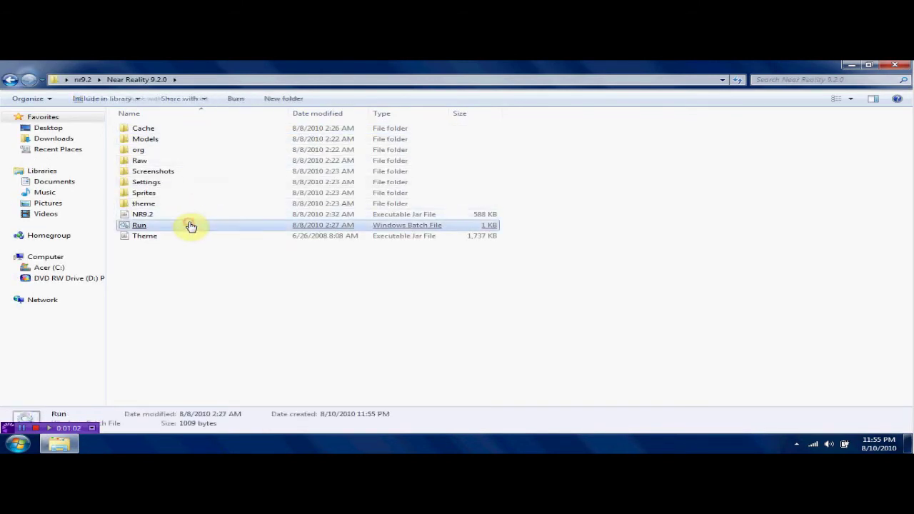
pyautogui.doubleClick(191, 228)
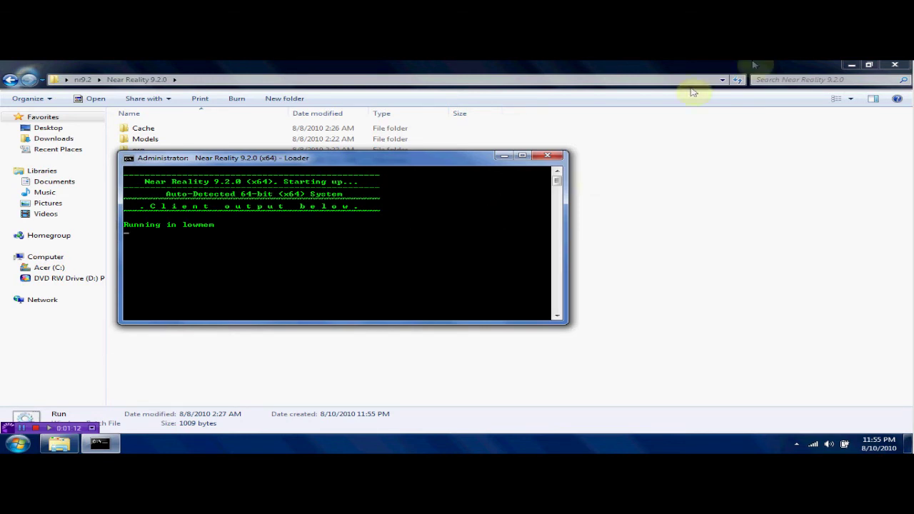
# Close the Explorer window, then move and minimize the loader console so the client loads
pyautogui.click(852, 65)
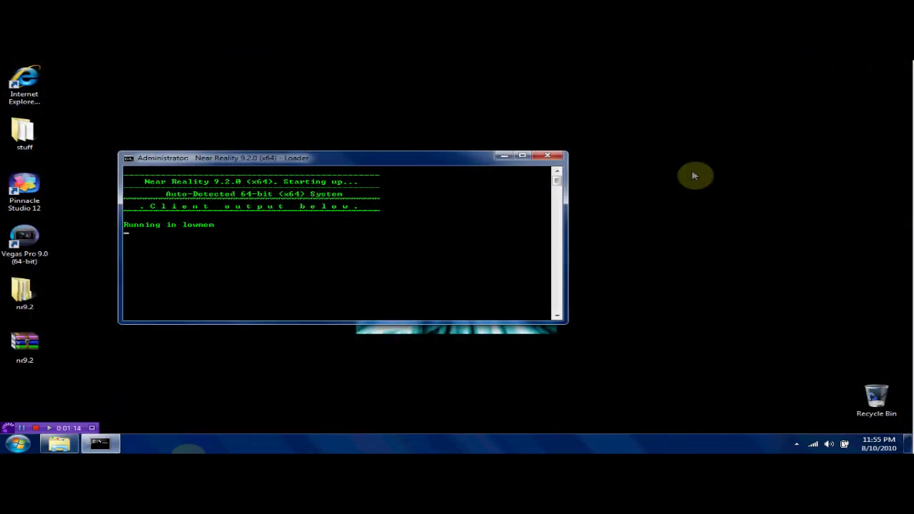
pyautogui.click(60, 443)
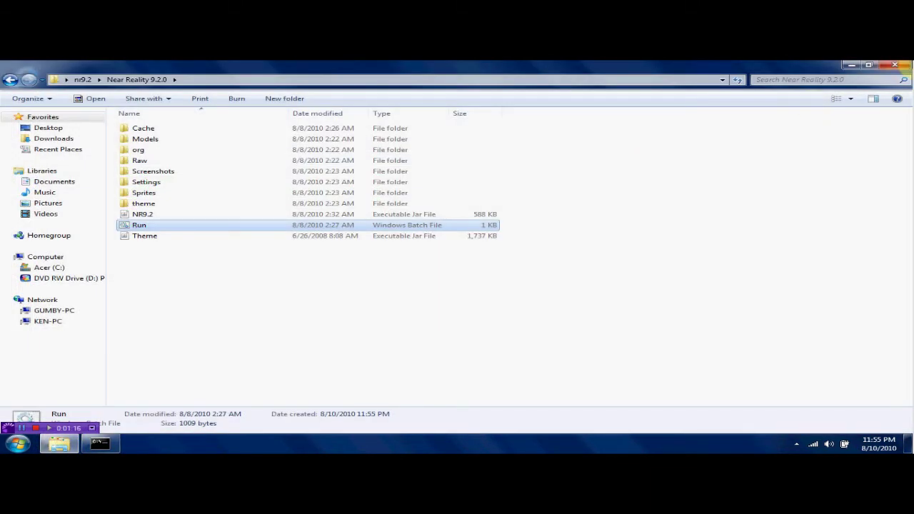
pyautogui.click(896, 65)
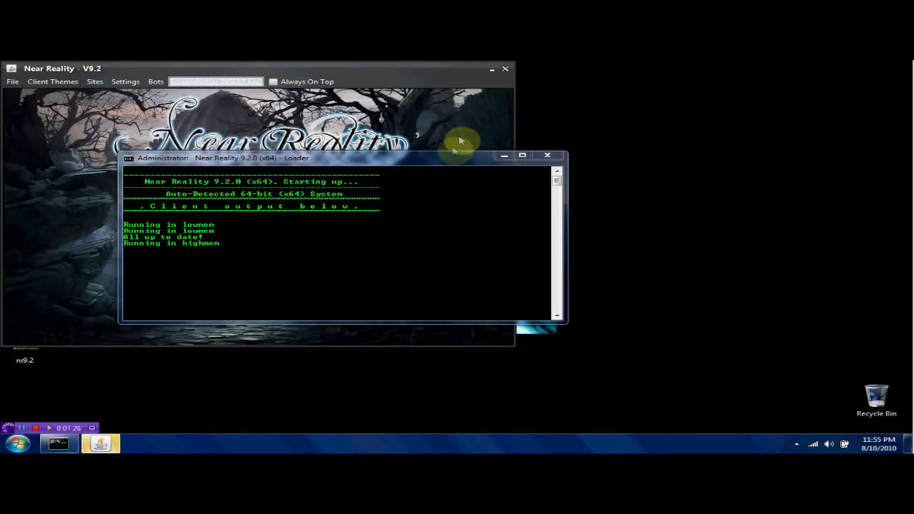
pyautogui.moveTo(445, 159)
pyautogui.mouseDown()
pyautogui.moveTo(845, 74)
pyautogui.moveTo(684, 98)
pyautogui.moveTo(639, 94)
pyautogui.moveTo(454, 137)
pyautogui.mouseUp()
pyautogui.click(518, 137)
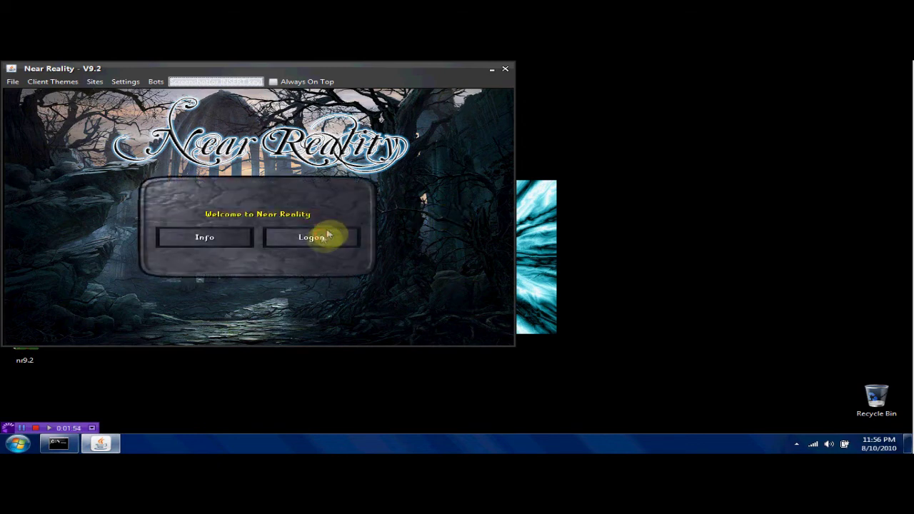
# Log on to Near Reality with the account's username and password
pyautogui.click(322, 236)
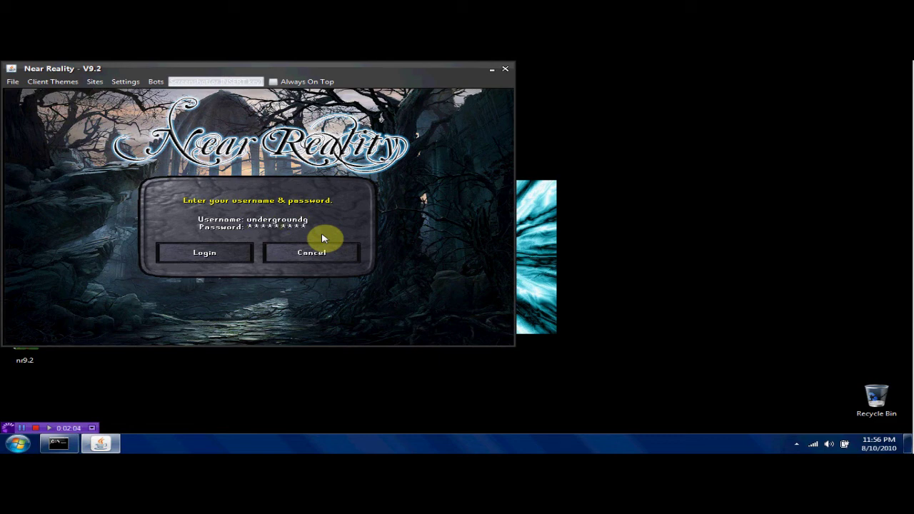
pyautogui.click(213, 258)
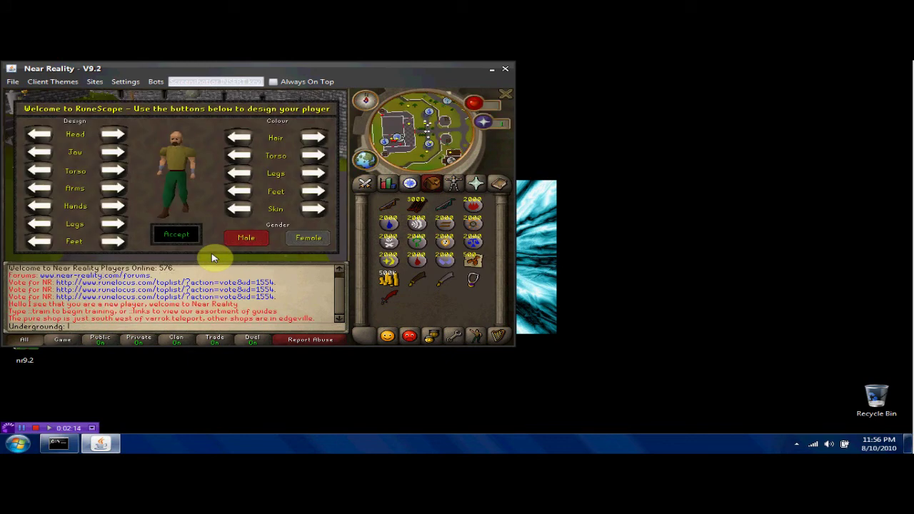
# Accept the character design, check a nearby player's actions, then view Stats, Friends and Clan Chat panels
pyautogui.click(175, 234)
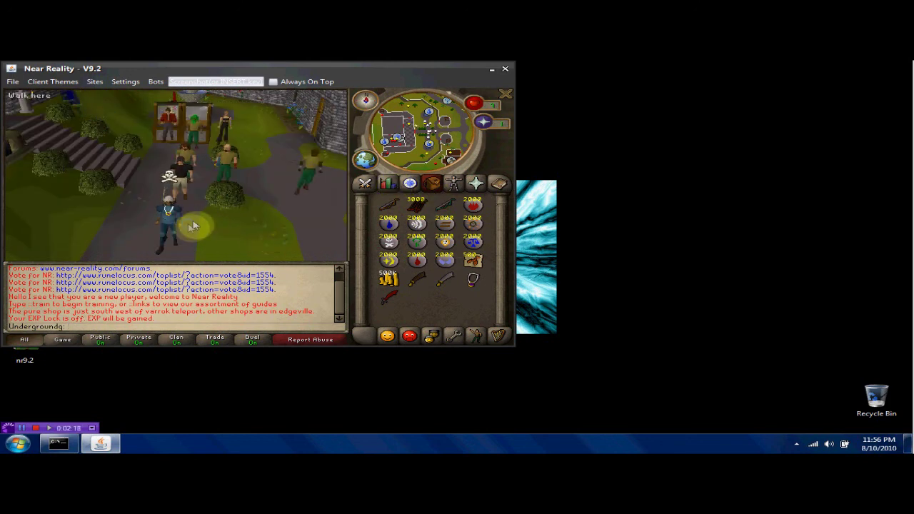
pyautogui.rightClick(186, 219)
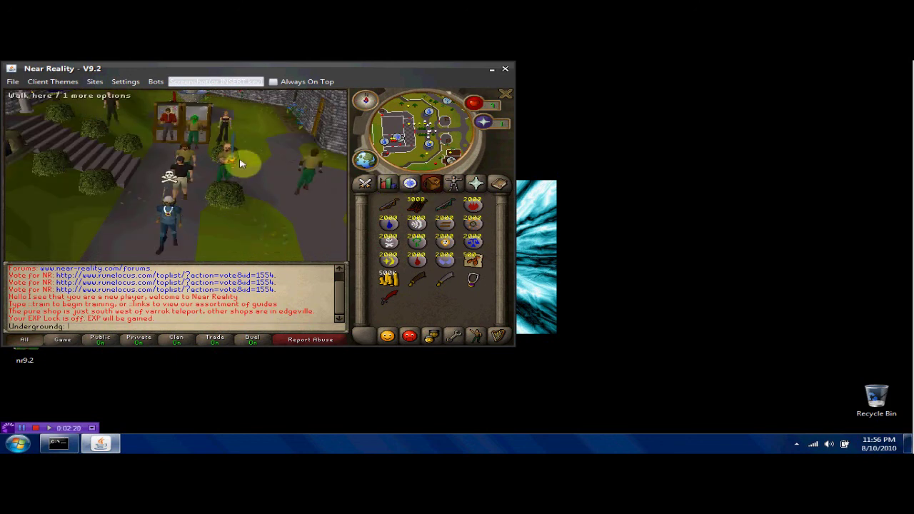
pyautogui.click(385, 185)
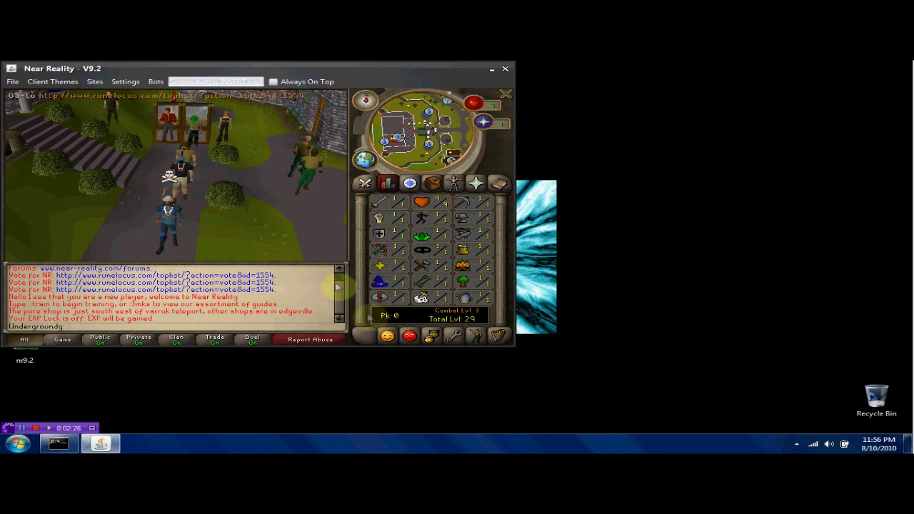
pyautogui.click(390, 337)
pyautogui.click(431, 341)
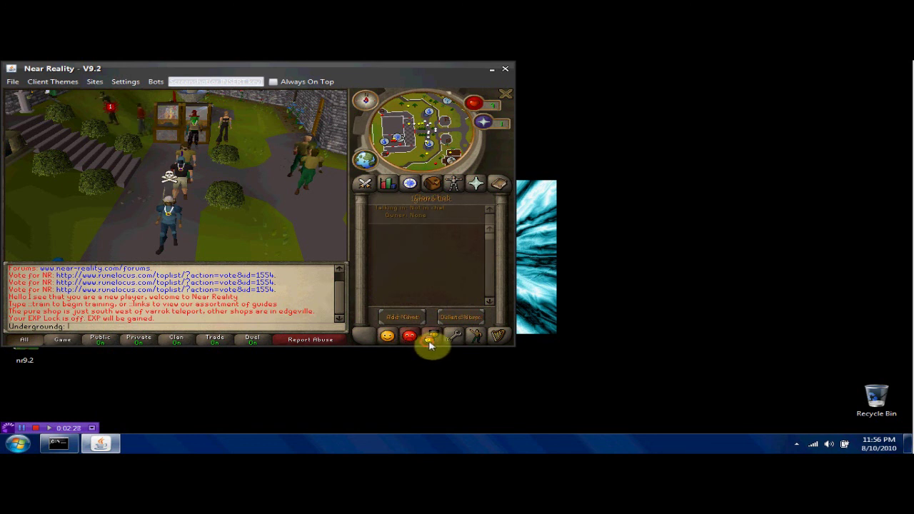